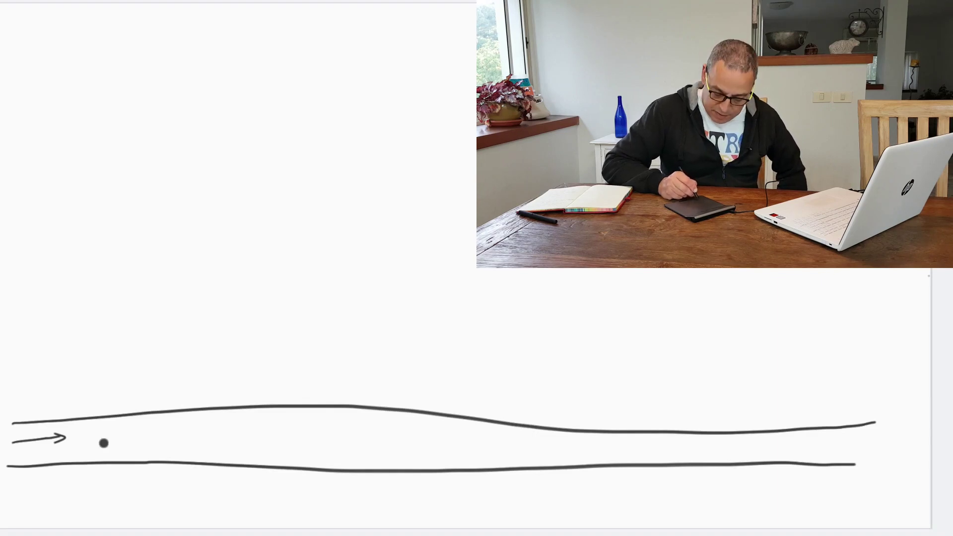
- Handwrite 50 under the road and erase a gap in the road's upper edge
mouse_move(85, 492)
left_mouse_down()
mouse_move(85, 508)
mouse_move(99, 484)
mouse_move(128, 509)
mouse_move(105, 509)
mouse_move(113, 512)
left_mouse_up()
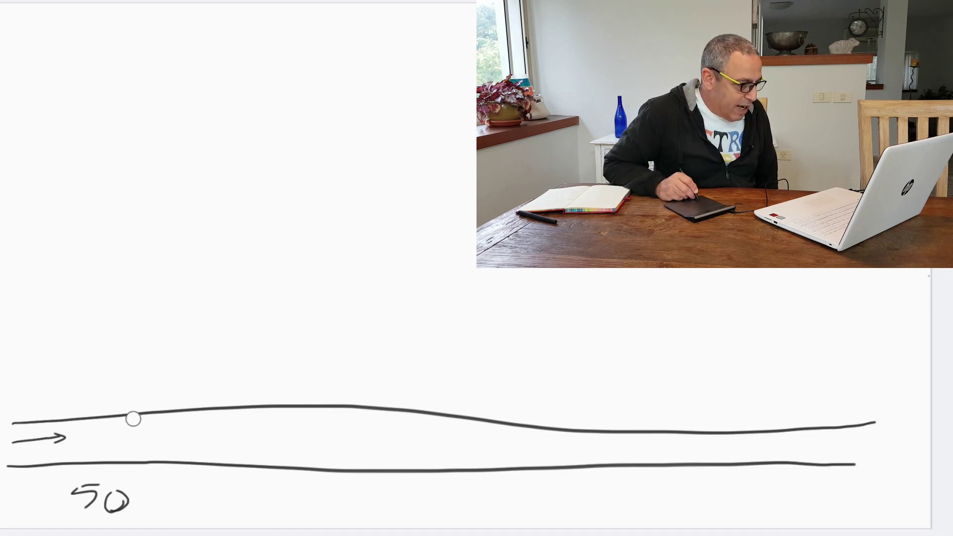
left_click_drag(126, 415, 160, 410)
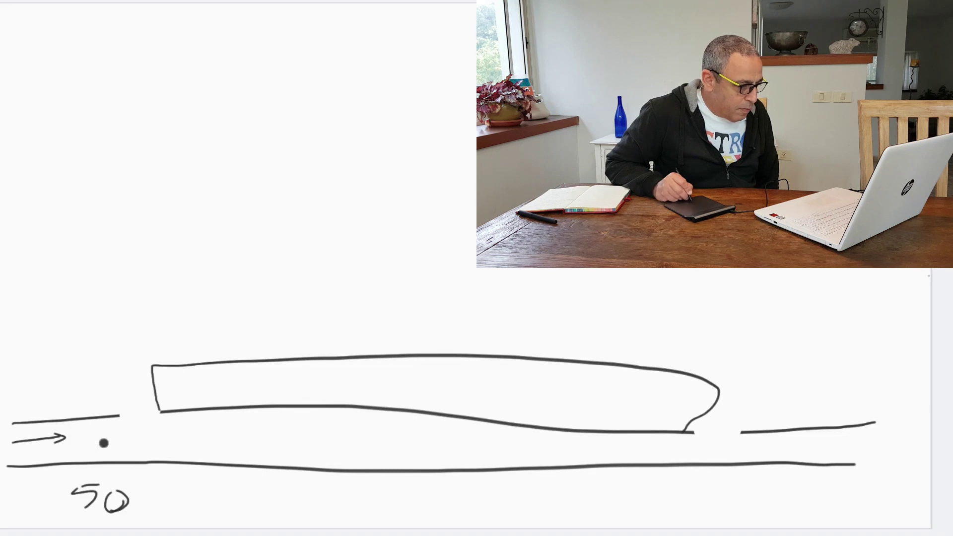
- Draw the bypass lane's outer wall, a black arrow turning into it, and red marks near the exit
mouse_move(114, 415)
left_mouse_down()
mouse_move(112, 360)
mouse_move(125, 348)
mouse_move(349, 321)
mouse_move(746, 350)
mouse_move(756, 380)
mouse_move(725, 426)
left_mouse_up()
left_click(103, 443)
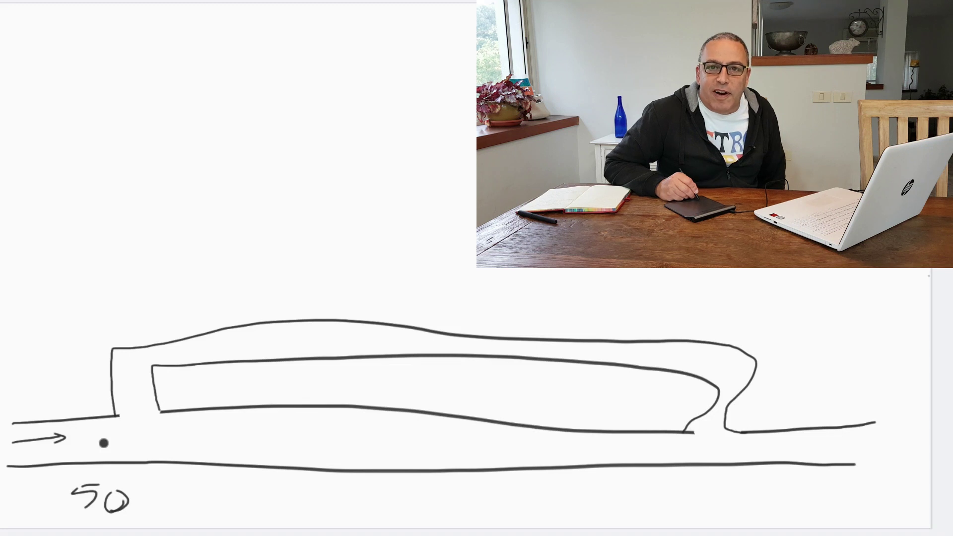
left_click_drag(114, 427, 127, 389)
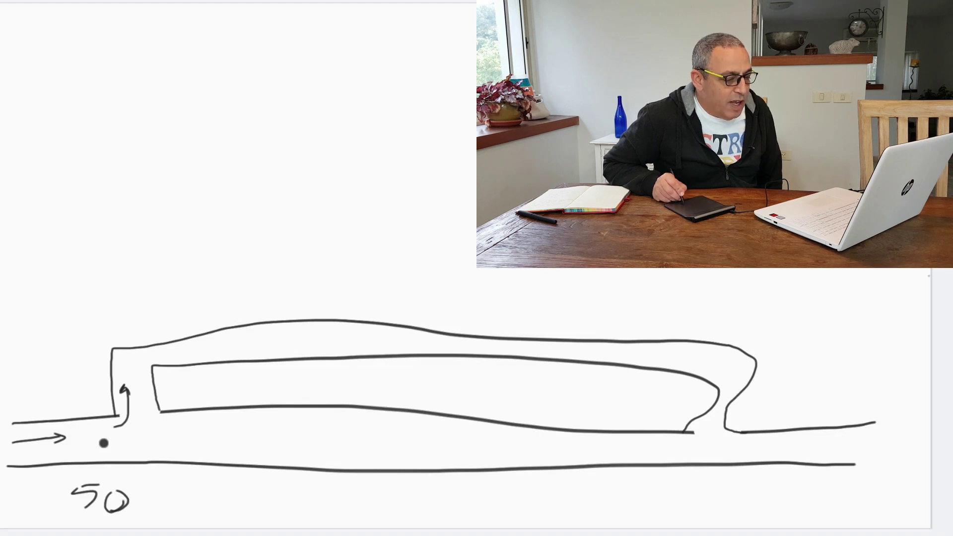
left_click_drag(720, 378, 728, 406)
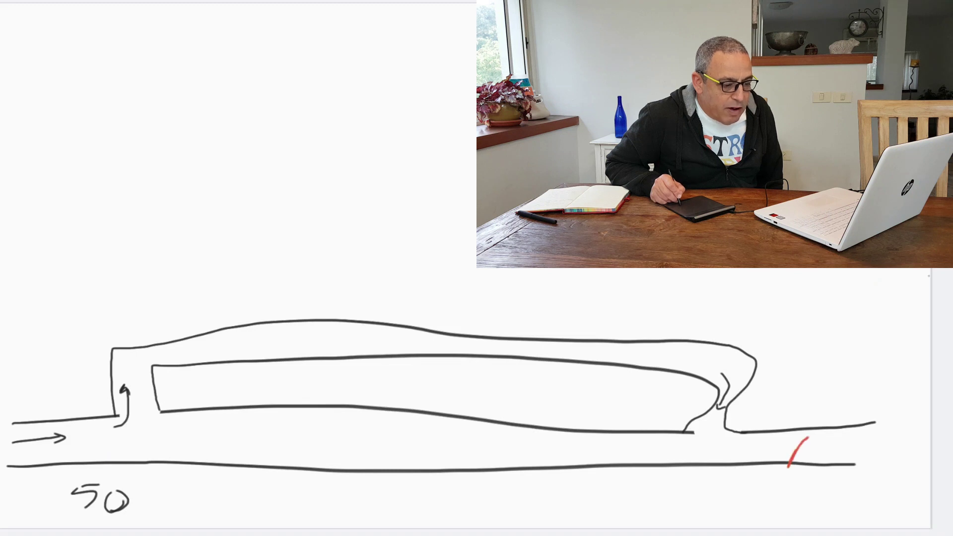
left_click_drag(808, 438, 812, 435)
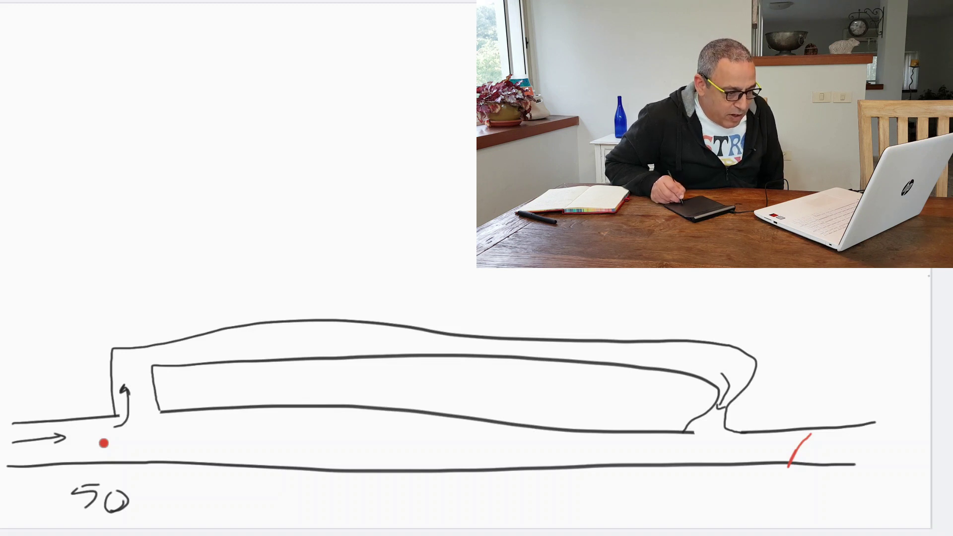
- Draw red flow strokes and a congestion loop where the bypass rejoins the road
left_click_drag(701, 445, 716, 408)
left_click_drag(731, 443, 706, 431)
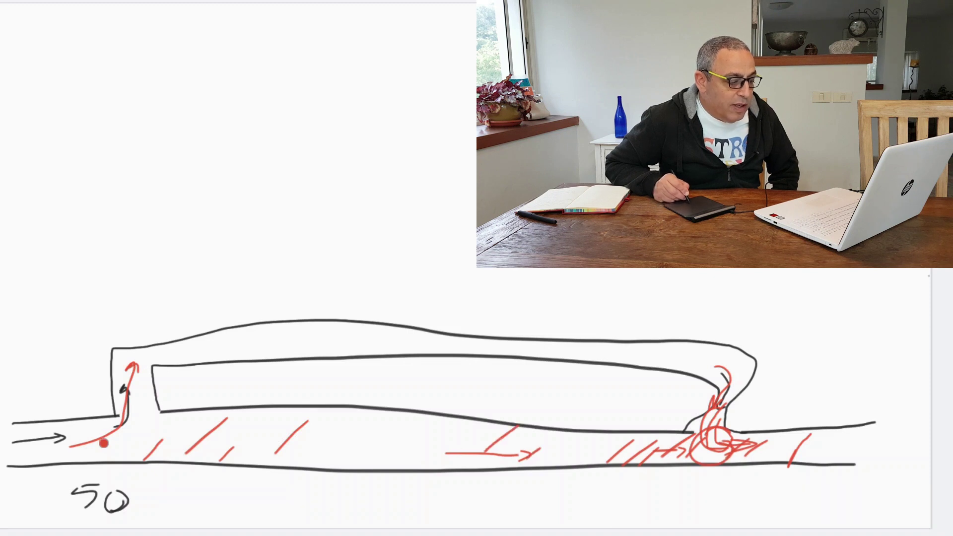
- Sketch on the new canvas and mark the road with two red slashes
left_click_drag(370, 446, 413, 444)
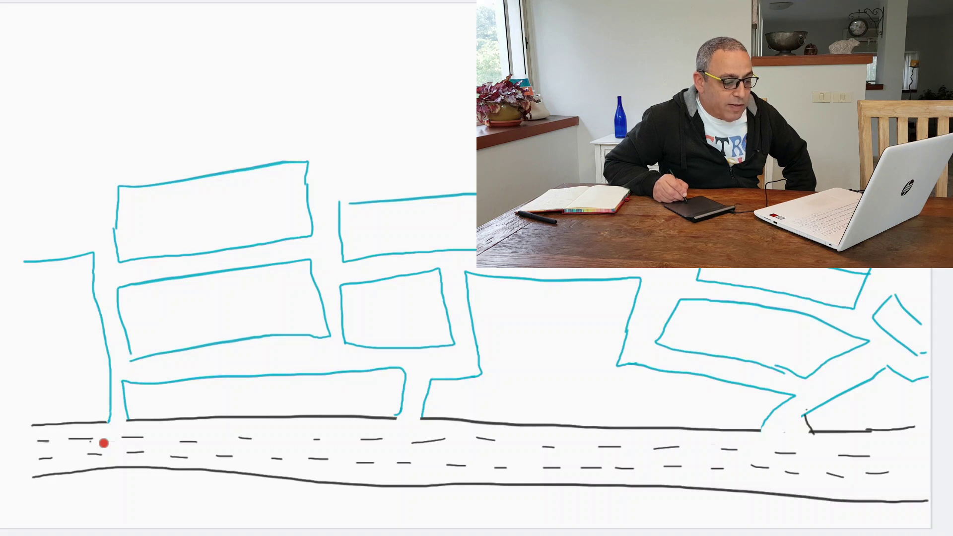
left_click_drag(556, 443, 531, 471)
left_click_drag(577, 445, 547, 479)
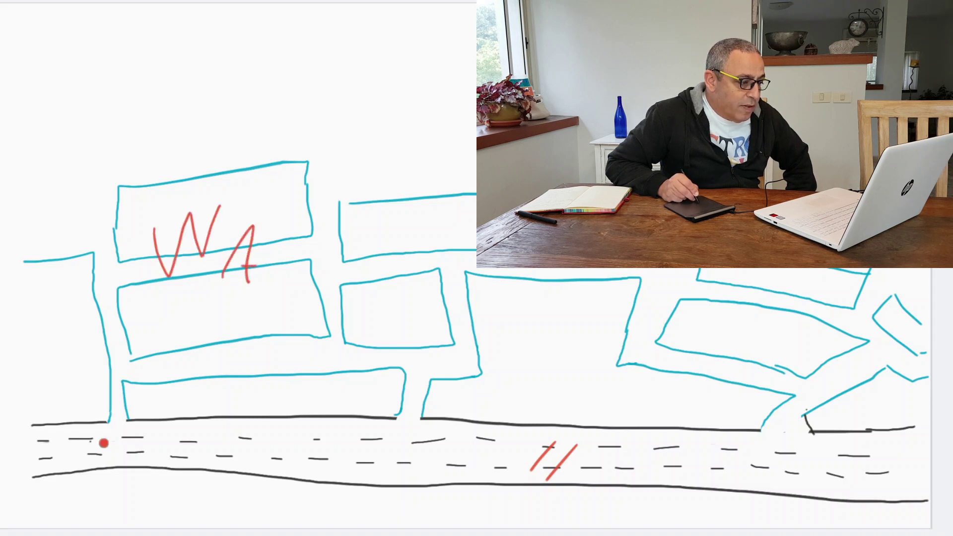
- Finish the red WAZE label in the upper-left block and write 50 on the road
mouse_move(267, 233)
left_mouse_down()
mouse_move(266, 282)
mouse_move(306, 282)
left_mouse_up()
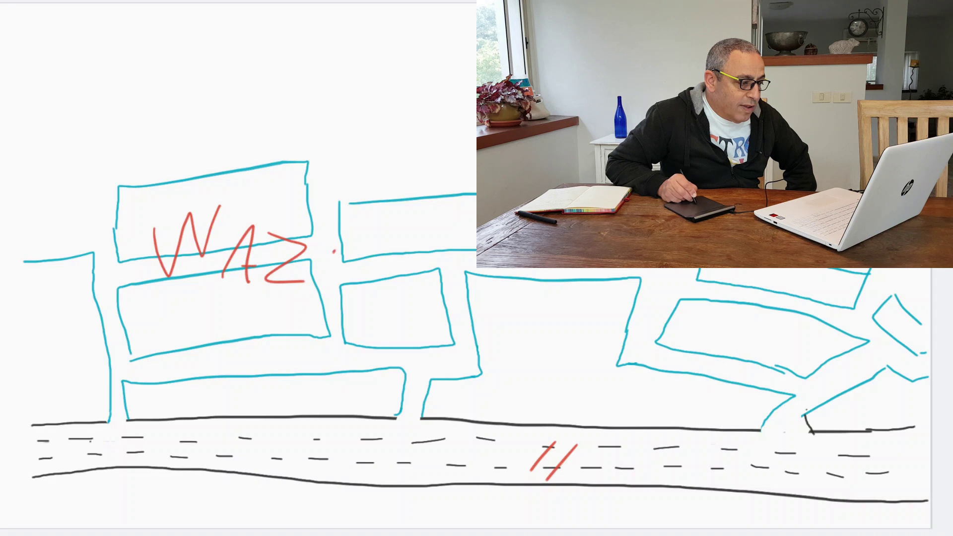
mouse_move(333, 252)
left_mouse_down()
mouse_move(358, 284)
mouse_move(362, 244)
mouse_move(356, 260)
left_mouse_up()
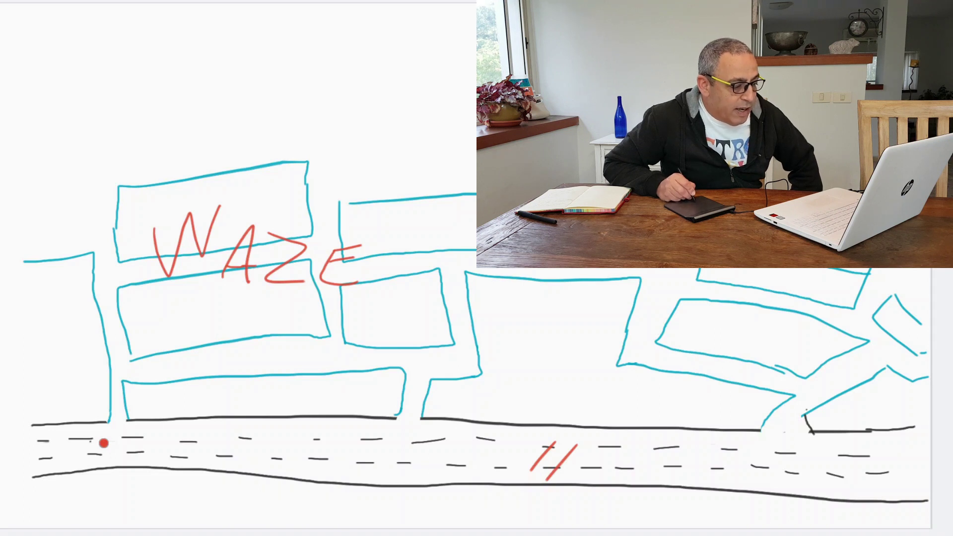
mouse_move(268, 441)
left_mouse_down()
mouse_move(256, 462)
mouse_move(295, 449)
left_mouse_up()
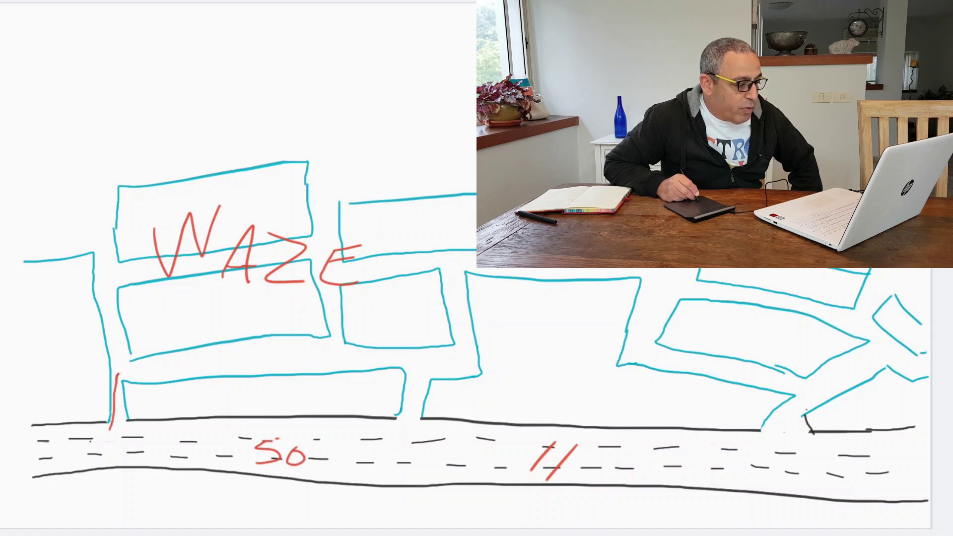
- Draw a red reroute through the city streets that rejoins the road at the right
mouse_move(118, 374)
left_mouse_down()
mouse_move(213, 363)
mouse_move(431, 364)
left_mouse_up()
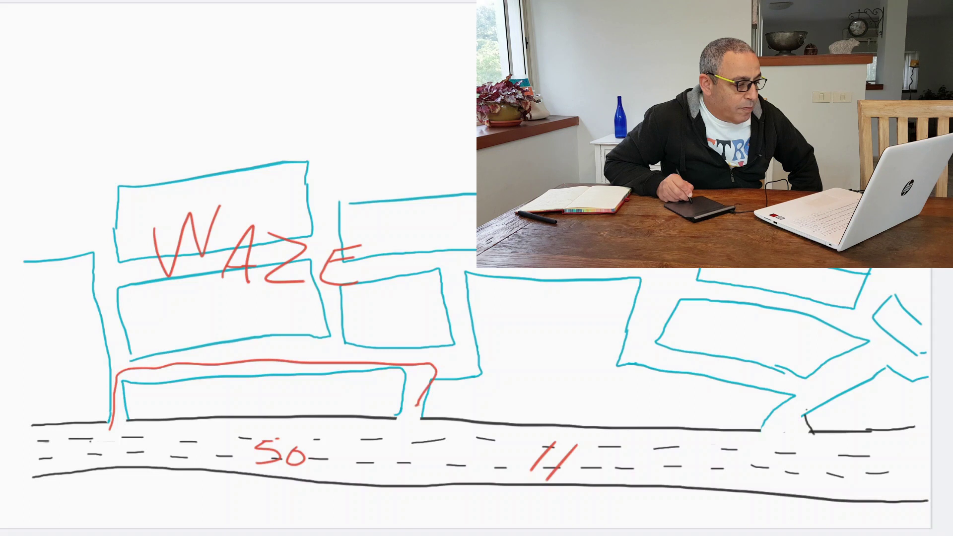
mouse_move(436, 369)
left_mouse_down()
mouse_move(455, 346)
mouse_move(463, 275)
left_mouse_up()
mouse_move(557, 268)
left_mouse_down()
mouse_move(657, 296)
mouse_move(646, 358)
mouse_move(836, 391)
left_mouse_up()
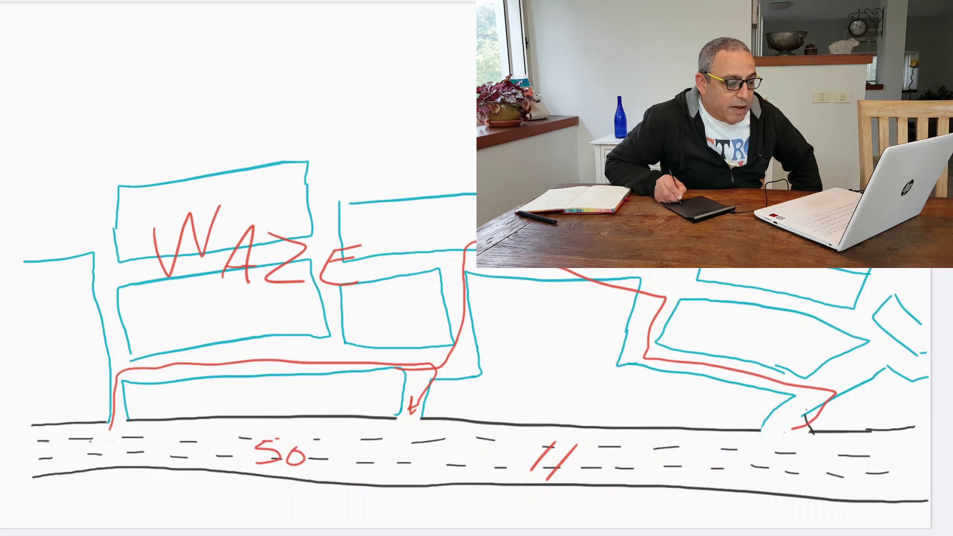
left_click(103, 443)
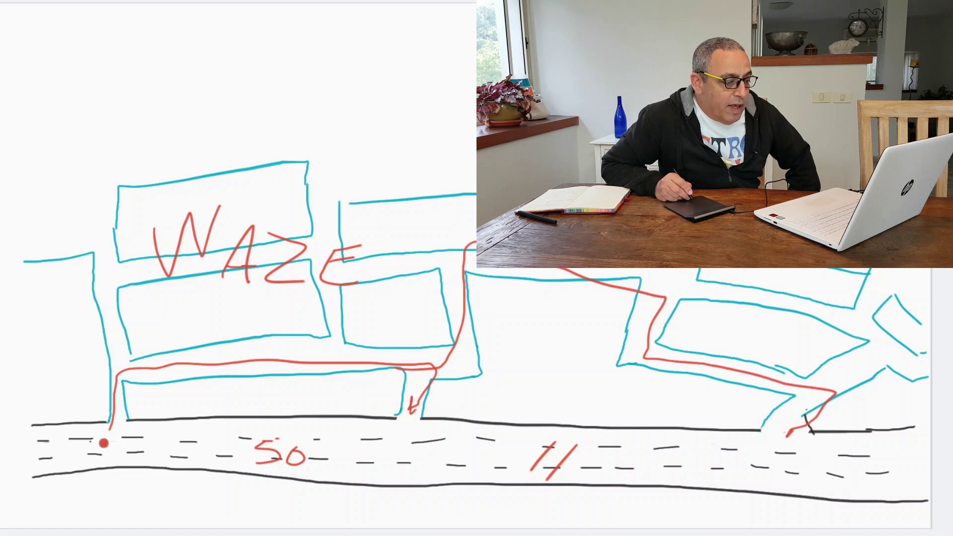